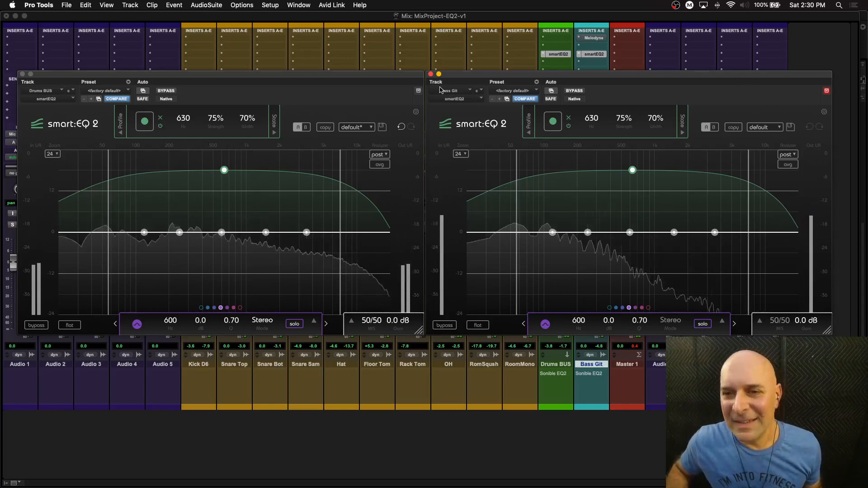
Step: Stop playback, close the Bass Git EQ window and centre the Drums BUS smart:EQ 2 window over the mixer
key(space)
click(431, 74)
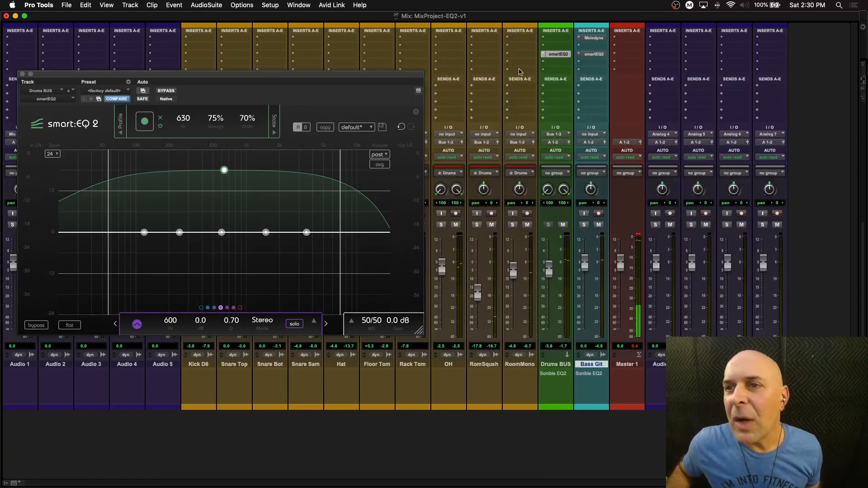
drag(379, 77, 556, 76)
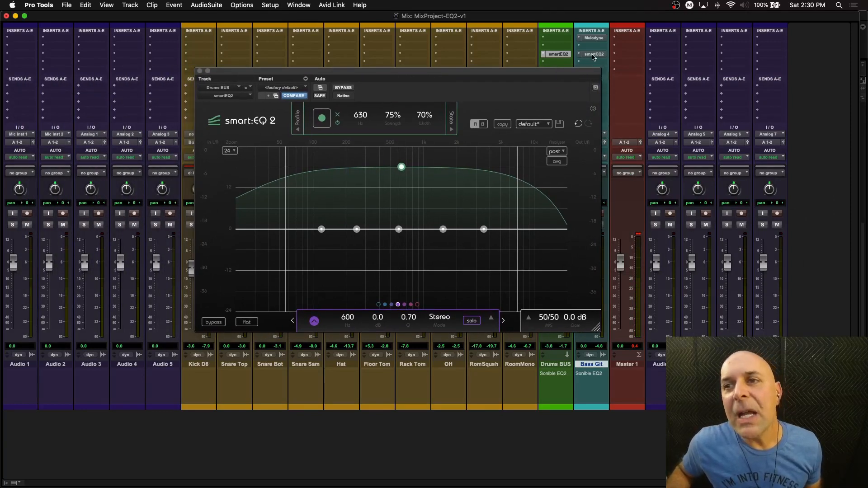
Step: Expand the Drums BUS EQ's output section to examine its mid/side balance, side pan, solo and gain controls, and collapse it again
click(569, 75)
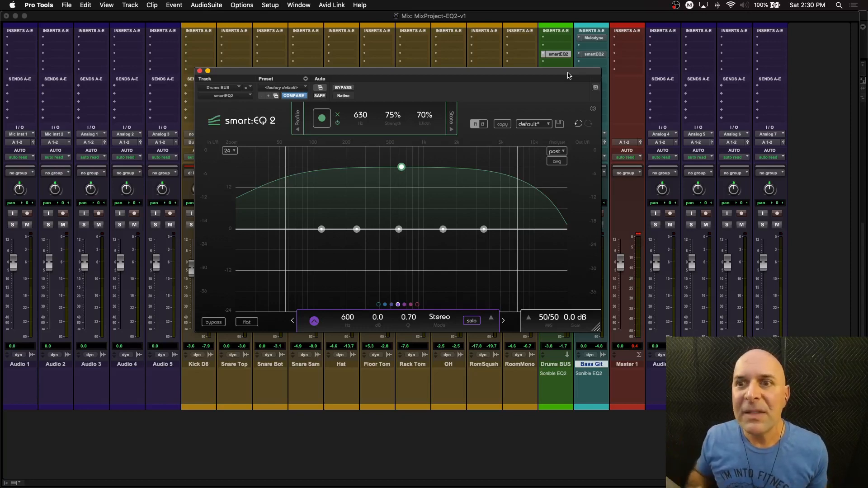
click(528, 318)
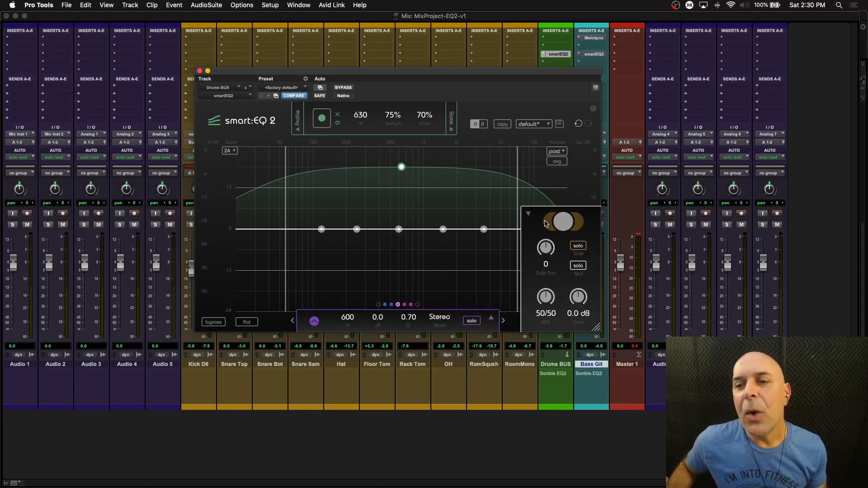
click(529, 214)
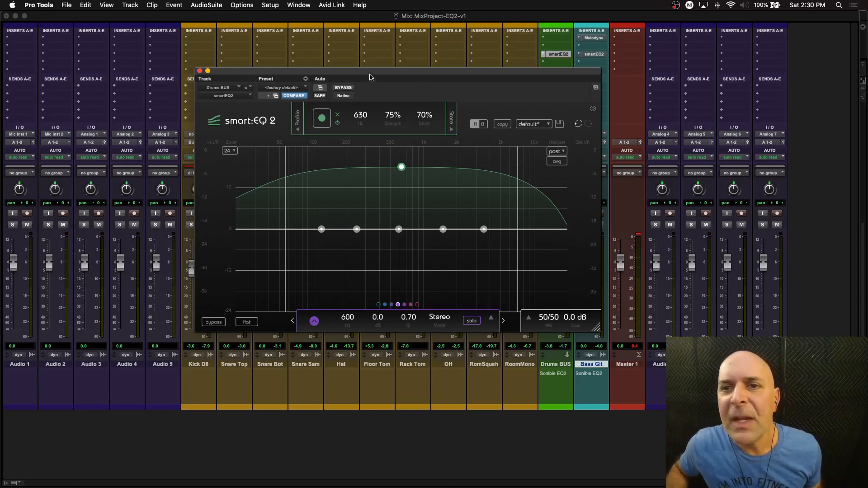
Step: Enlarge the Drums BUS smart:EQ 2 window to cover most of the screen and position it near the upper edge
drag(371, 76, 289, 64)
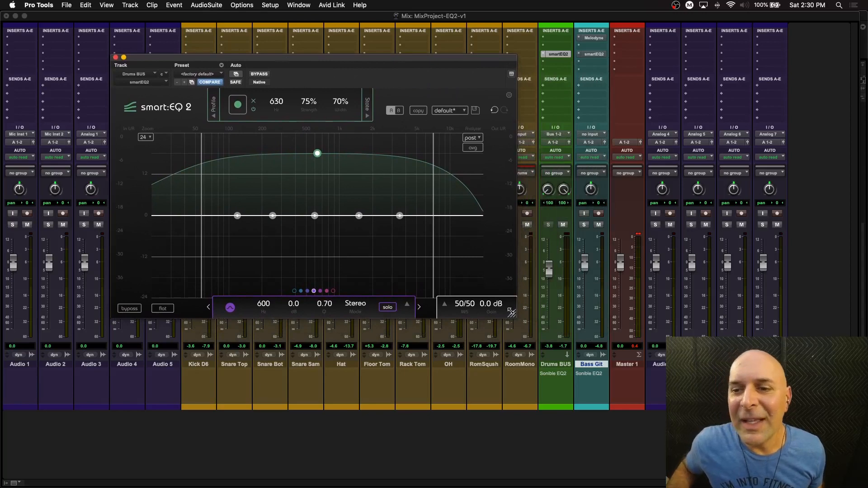
drag(513, 314, 797, 477)
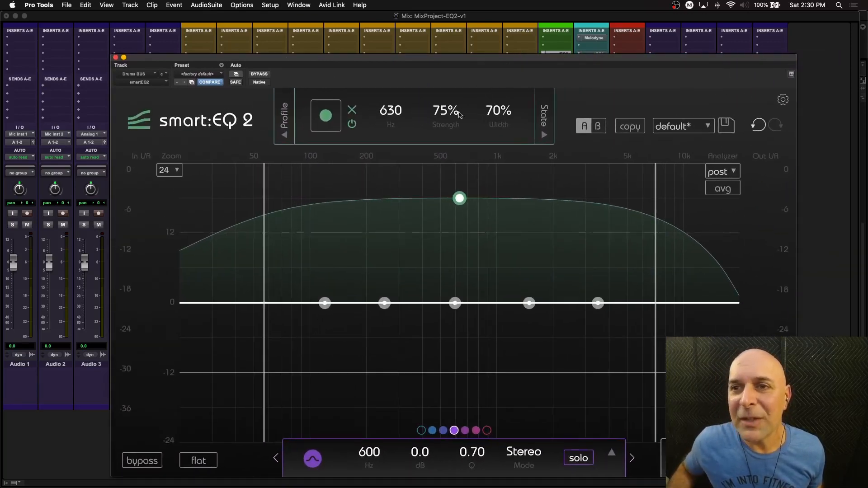
drag(430, 56, 421, 31)
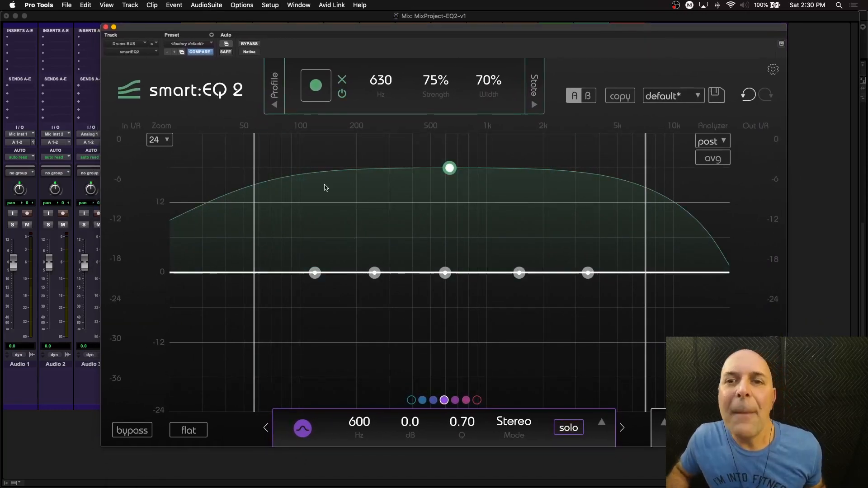
Step: Change the EQ's smart profile on the Drums BUS to Drums
click(275, 107)
click(210, 86)
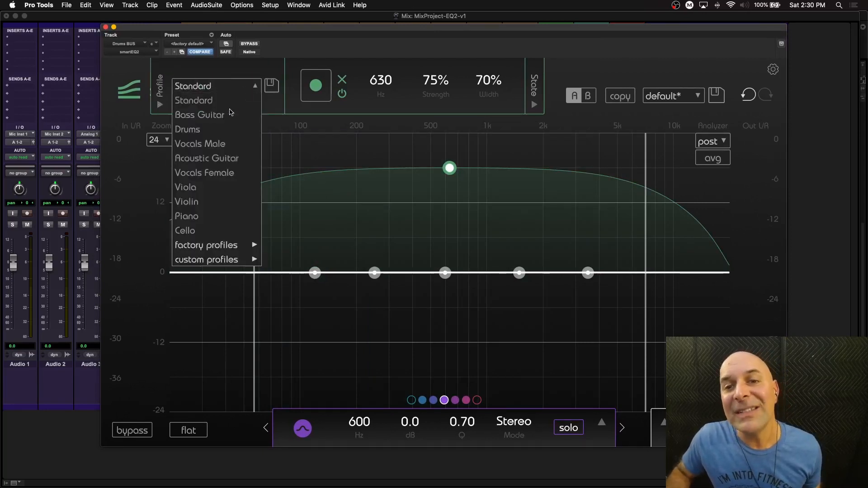
click(211, 129)
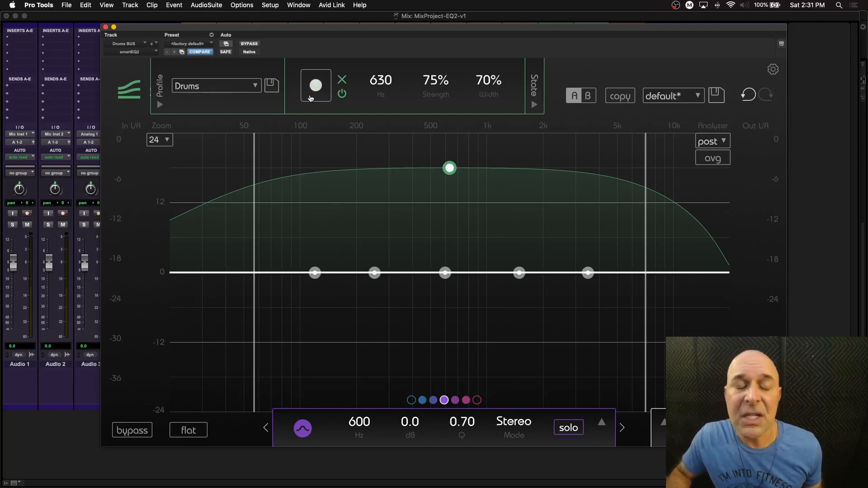
Step: Play the song, let the EQ learn the Drums BUS signal to compute its correction curve, and stop playback
drag(520, 32, 230, 51)
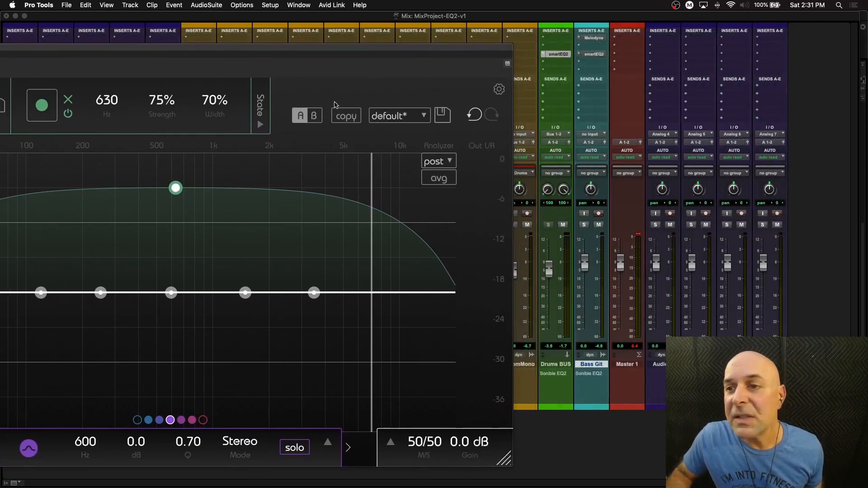
drag(402, 49, 685, 36)
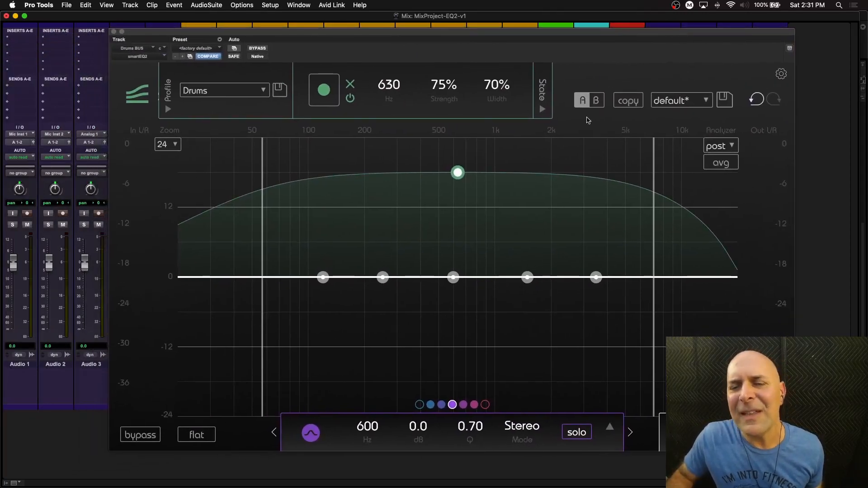
key(space)
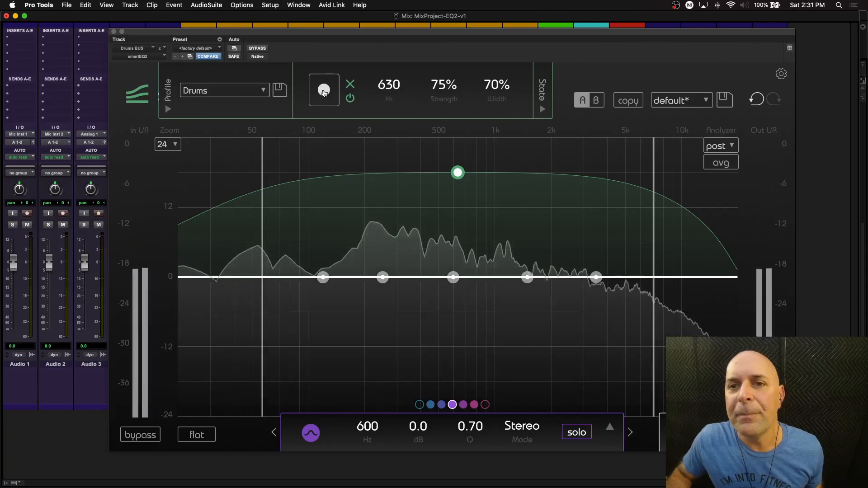
click(324, 90)
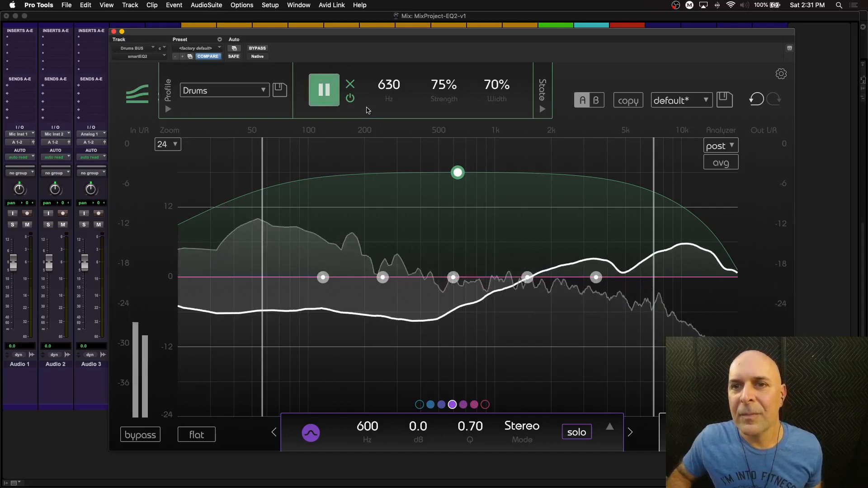
key(space)
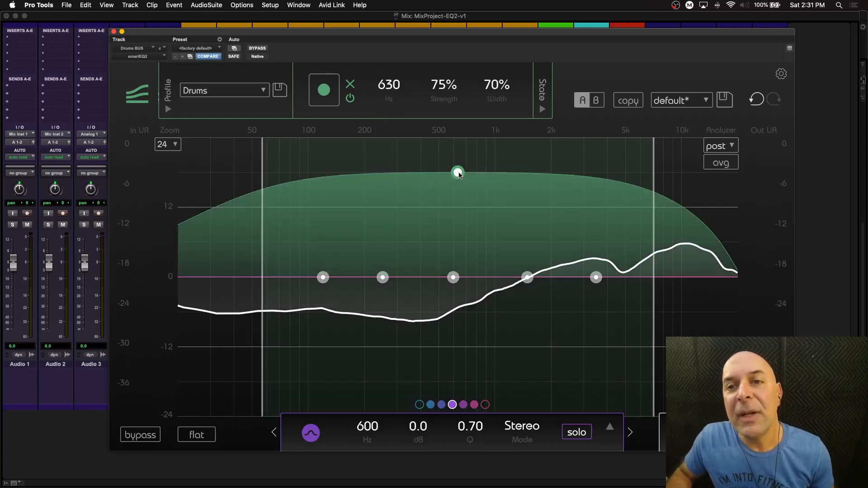
Step: Reduce the smart filter's strength to 33% and shift its centre frequency to 820 Hz
mouse_move(459, 174)
mouse_down()
mouse_move(467, 258)
mouse_move(466, 182)
mouse_up()
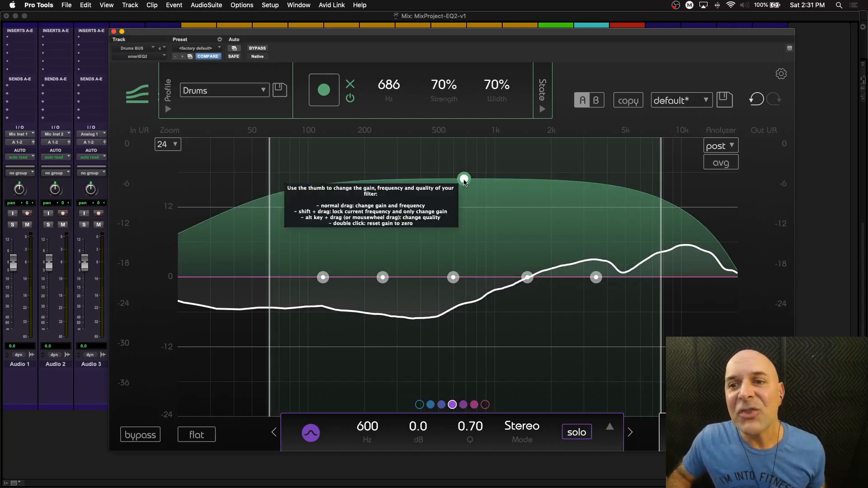
drag(465, 181, 480, 234)
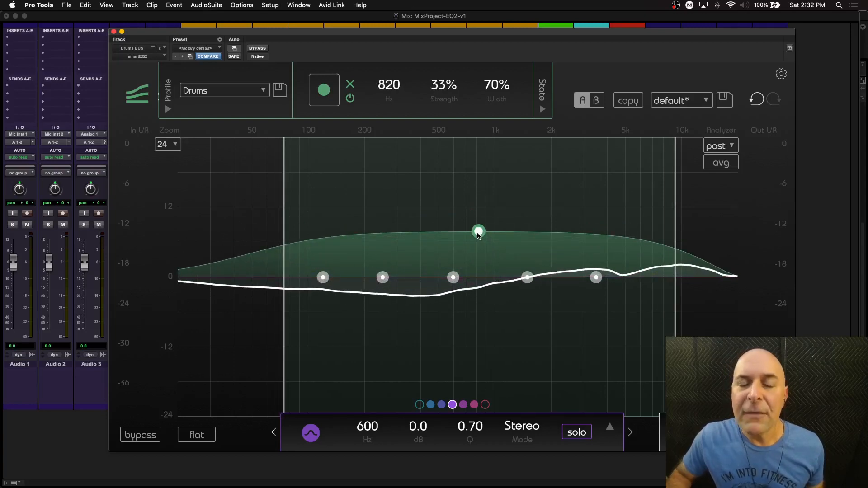
Step: Unmute the Bass Git track in the mixer and bring the Drums BUS EQ window back into full view
drag(701, 31, 387, 48)
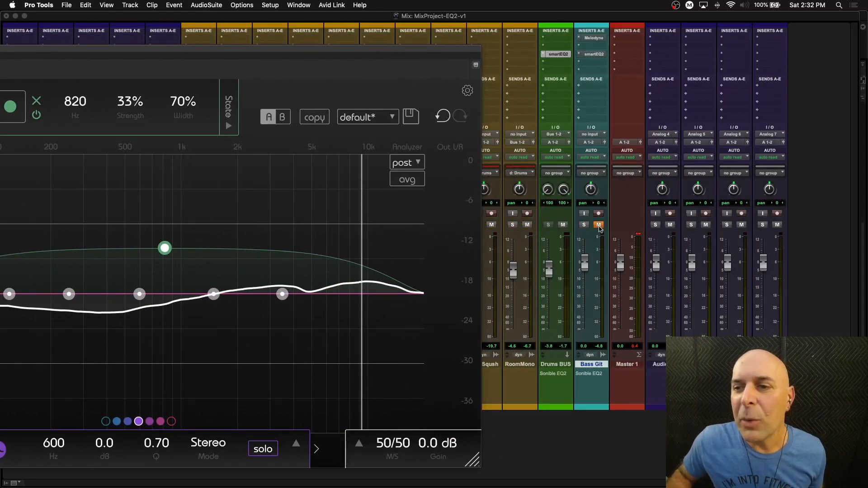
click(600, 226)
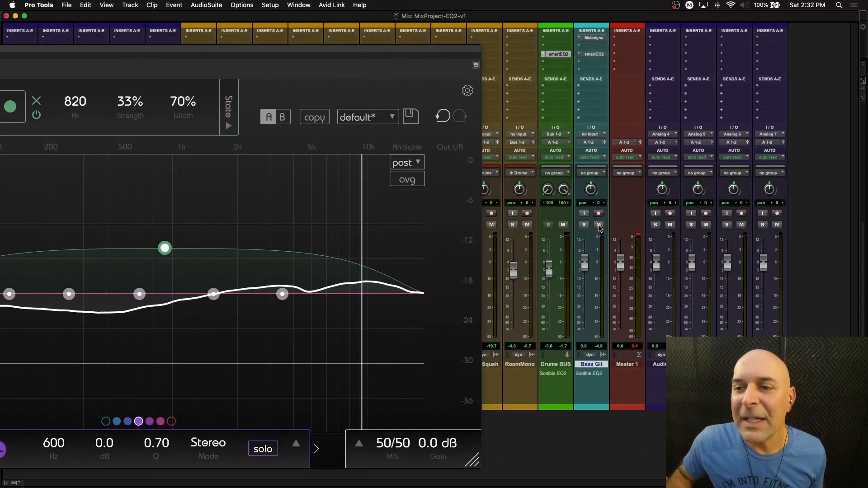
click(362, 52)
drag(423, 53, 730, 32)
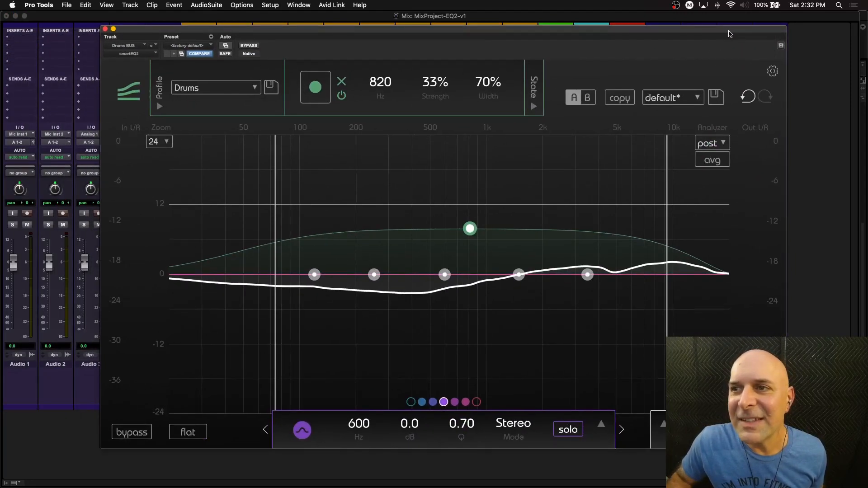
Step: Set the smart filter to 47% strength at 815 Hz and listen to the correction during playback
drag(473, 226, 473, 208)
key(space)
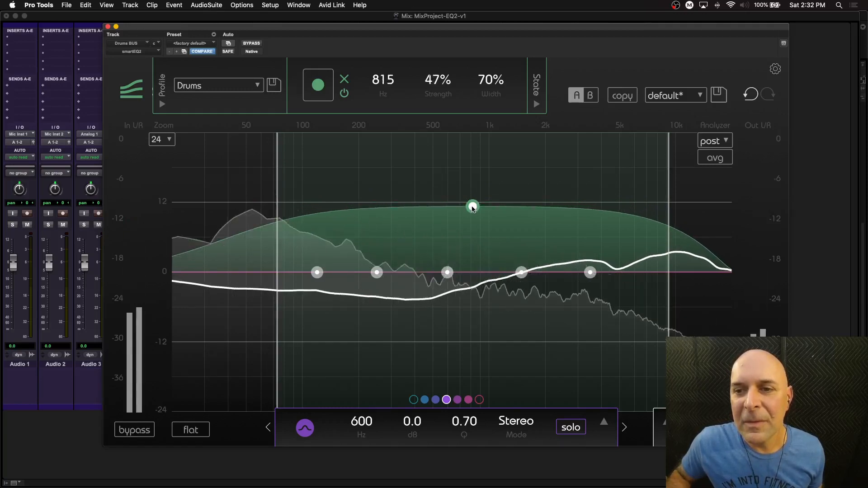
key(space)
mouse_move(704, 32)
mouse_down()
mouse_move(415, 64)
mouse_move(694, 63)
mouse_move(688, 66)
mouse_move(694, 38)
mouse_up()
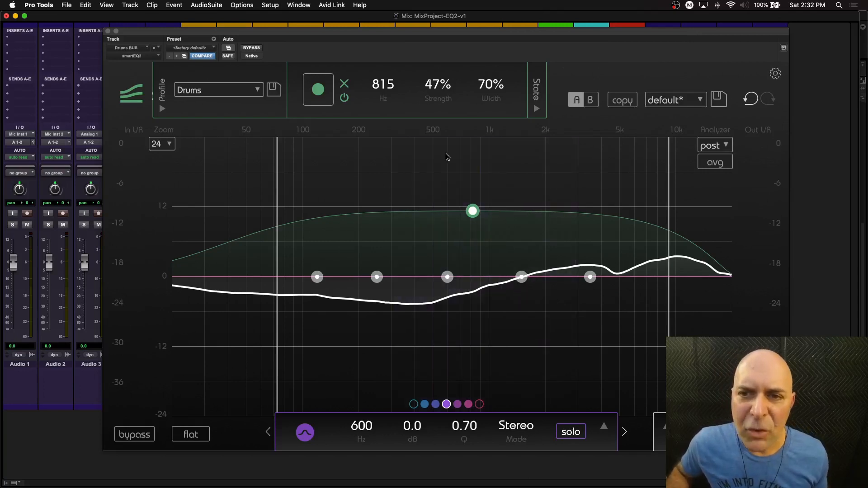
Step: Switch the 600 Hz band to Mid mode and boost it by 6.7 dB at 593 Hz with a Q of 5.0
drag(447, 277, 447, 276)
mouse_move(605, 424)
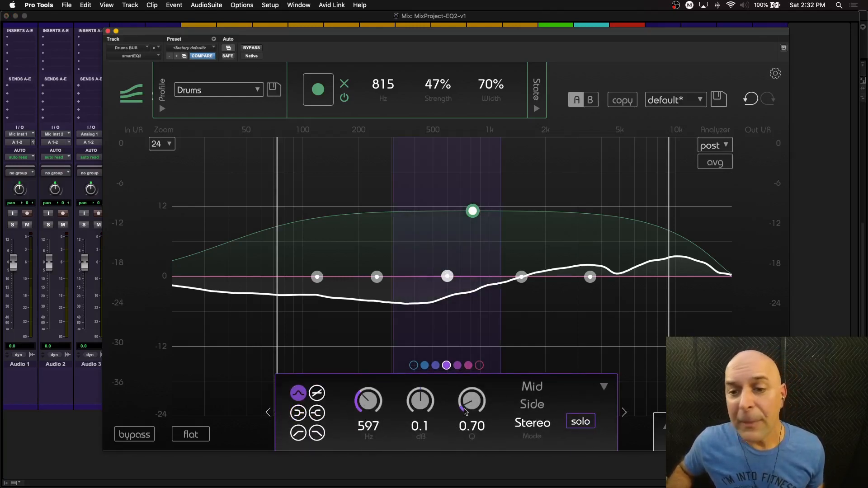
click(536, 390)
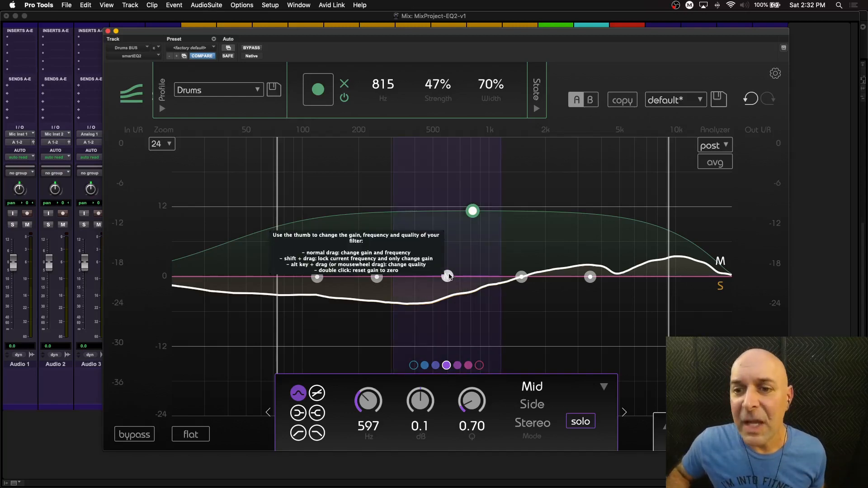
drag(448, 276, 446, 237)
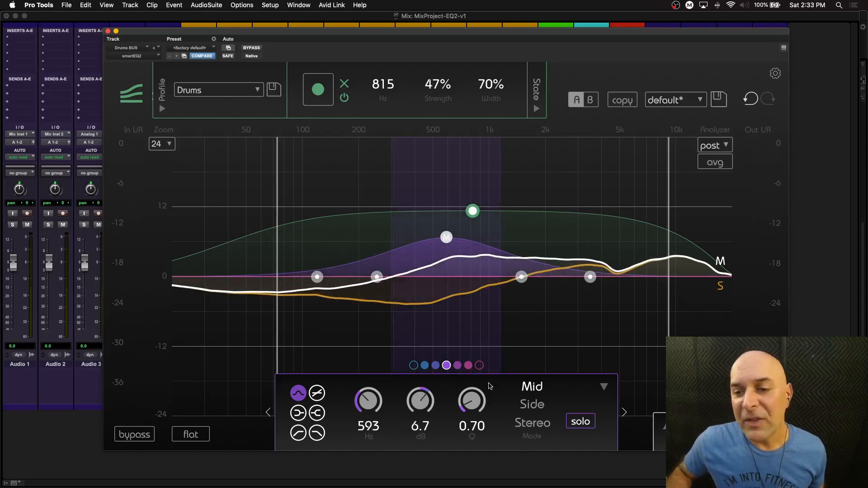
drag(480, 396, 480, 367)
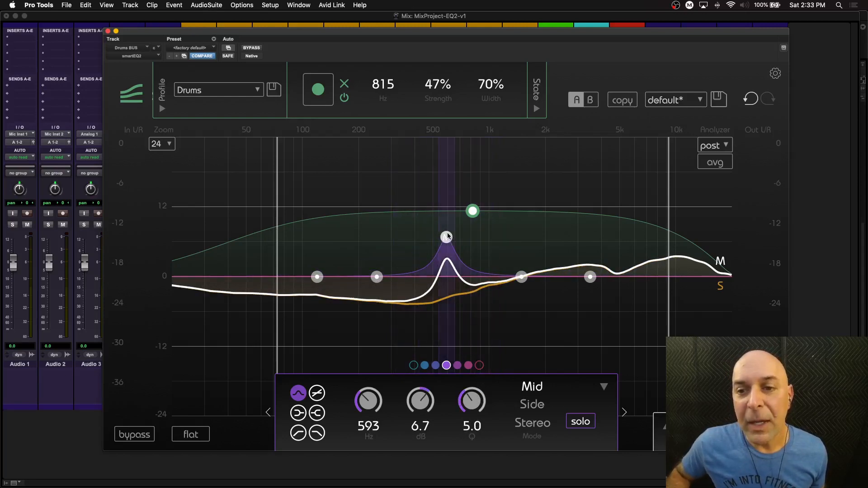
Step: Sweep the boosted Mid band to 597 Hz while listening, and set its gain to a cut of -4.8 dB
mouse_move(446, 238)
mouse_down()
mouse_move(455, 227)
mouse_move(433, 216)
mouse_move(443, 221)
mouse_up()
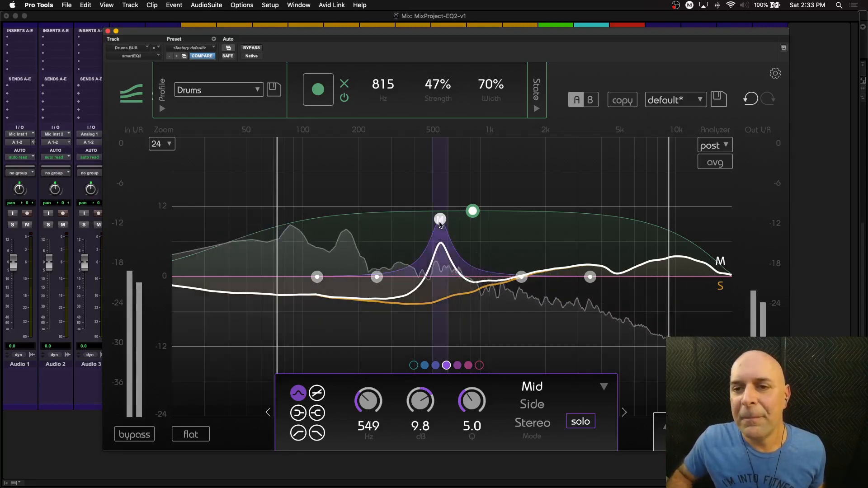
drag(440, 219, 440, 191)
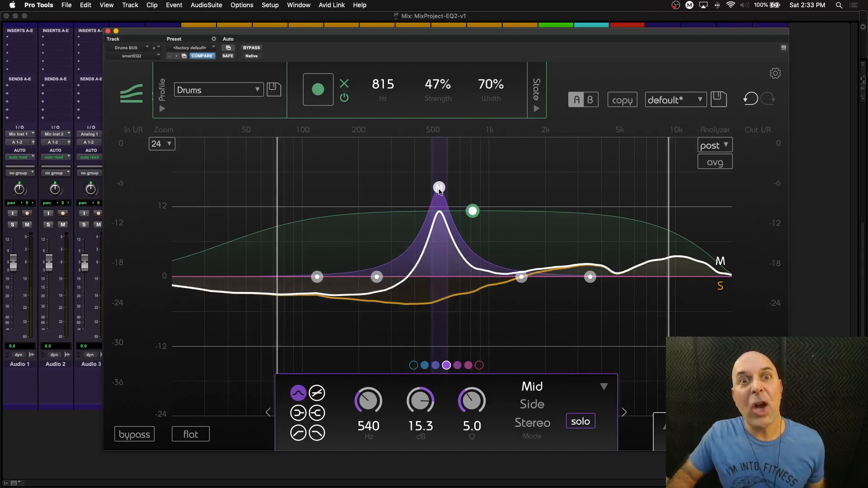
mouse_move(440, 191)
mouse_down()
mouse_move(427, 183)
mouse_move(460, 186)
mouse_move(448, 185)
mouse_up()
key(space)
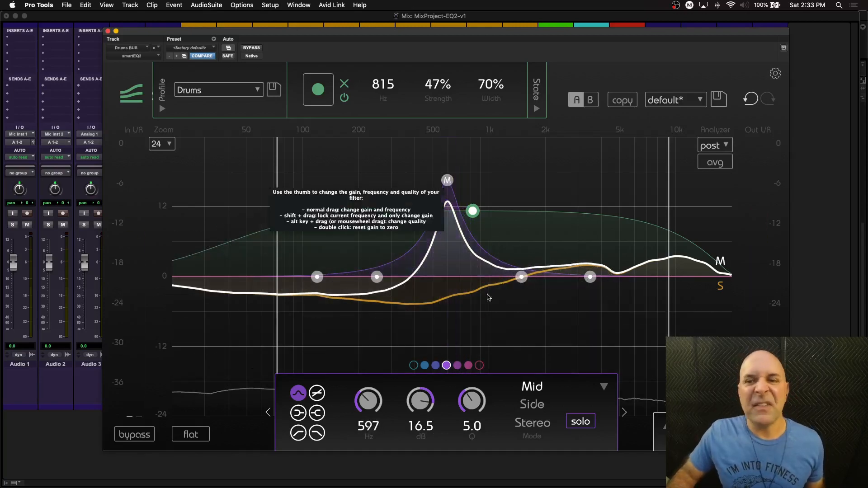
drag(429, 404, 428, 453)
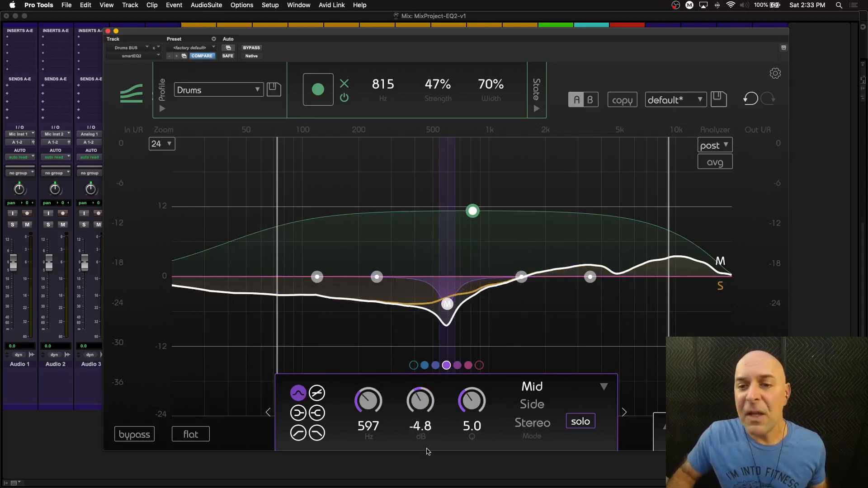
key(space)
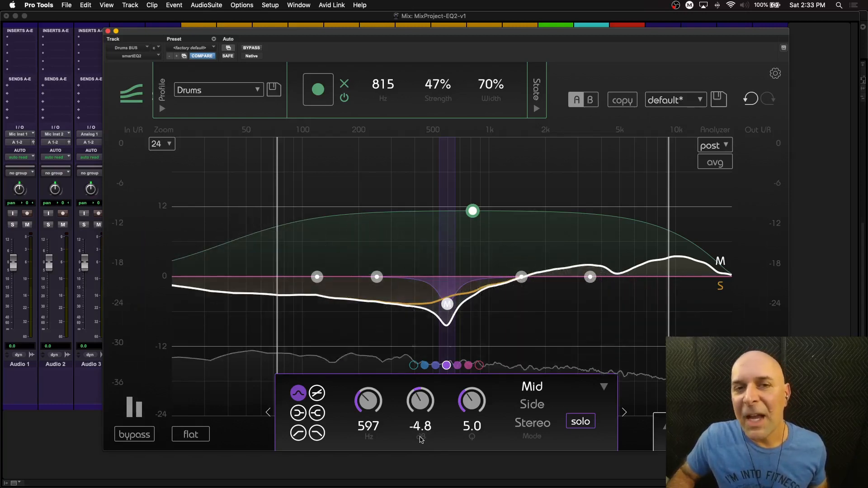
Step: Make the 120 Hz band a Side-mode bell with 4.5 dB gain at 127 Hz and a Q of 3.5, and start playback
click(317, 277)
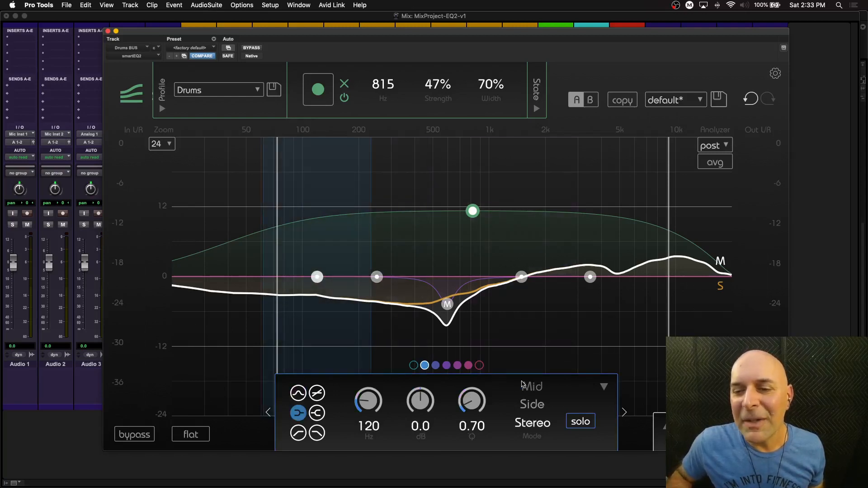
click(541, 410)
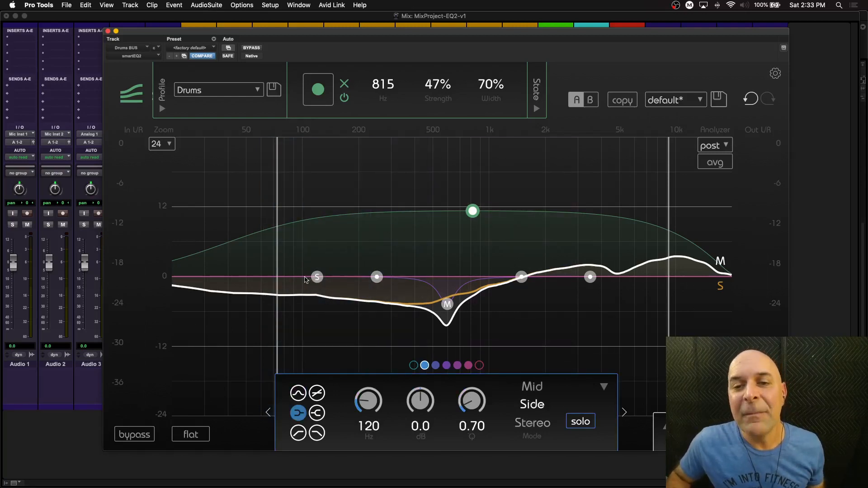
drag(315, 280, 321, 251)
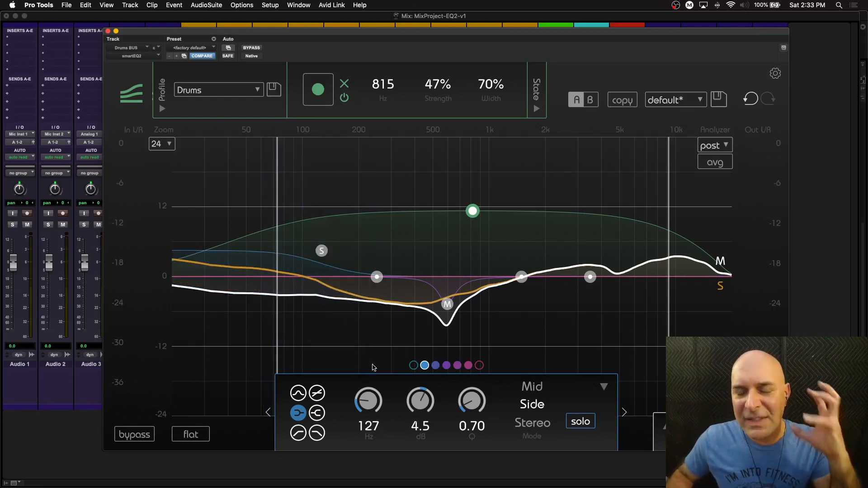
click(299, 394)
drag(479, 409, 477, 385)
key(space)
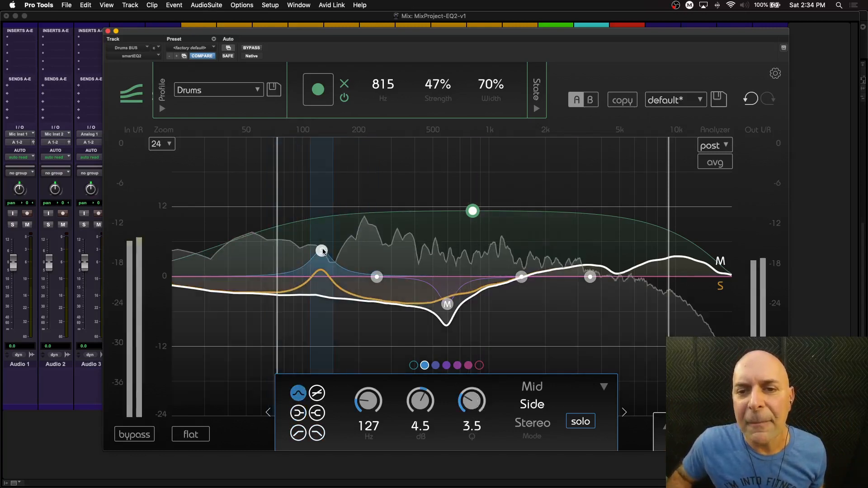
Step: Move the boosted Side band to 90 Hz with 11.7 dB gain while listening, and stop playback
drag(322, 251, 295, 209)
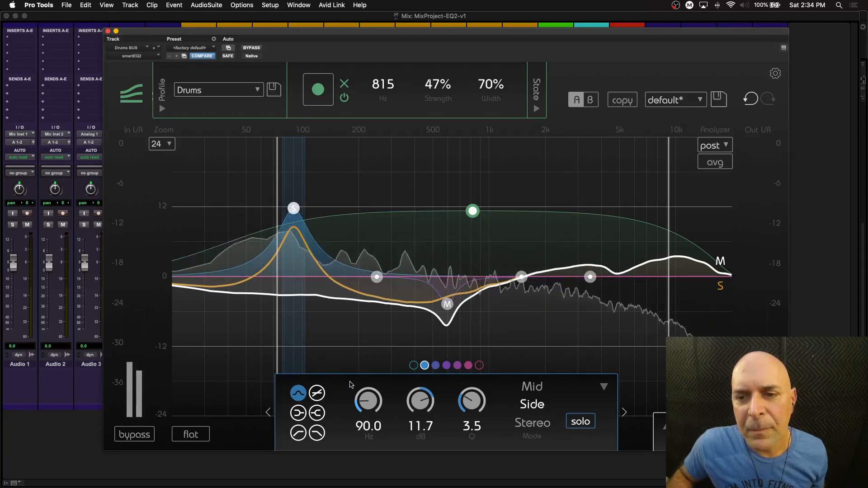
key(space)
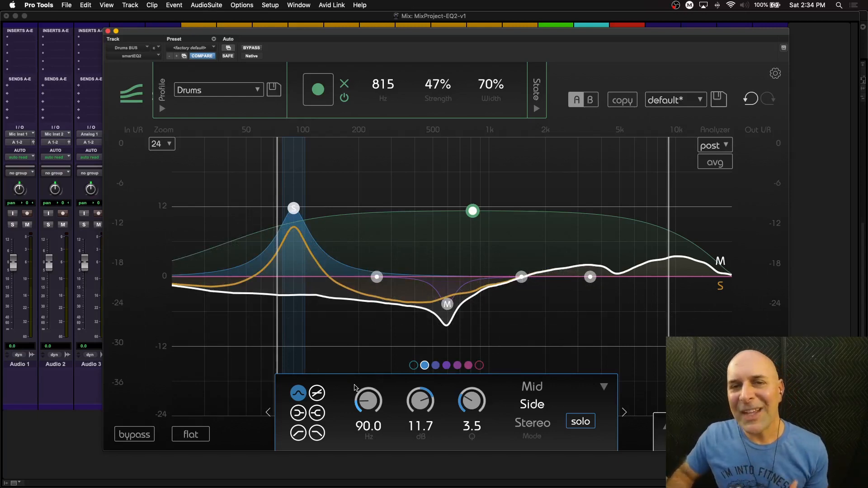
Step: Compare the Drums BUS with the equalizer bypassed and active, playing the drums in each state
click(134, 435)
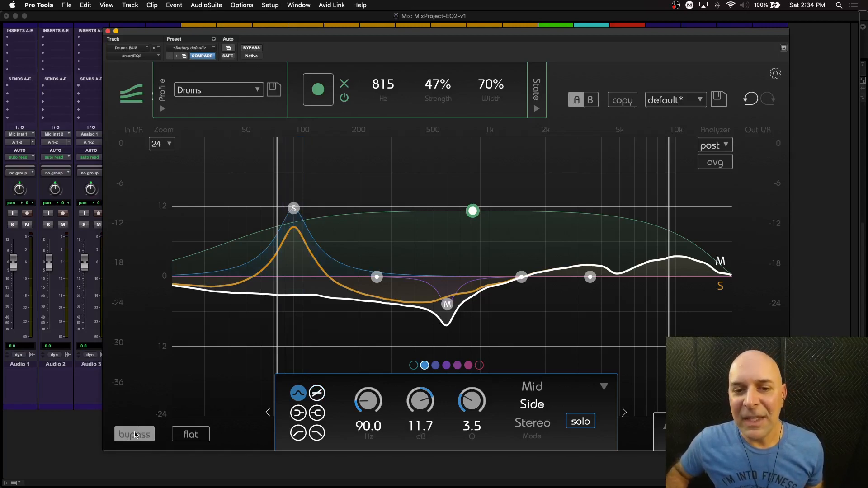
key(space)
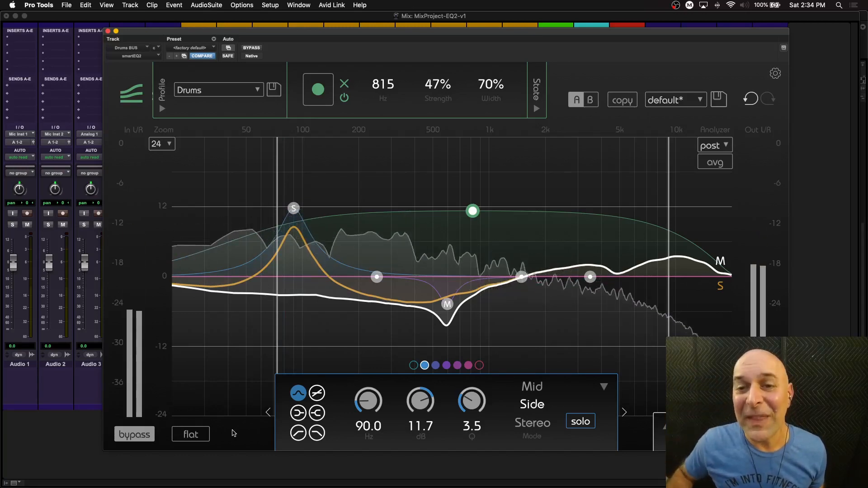
key(space)
click(141, 435)
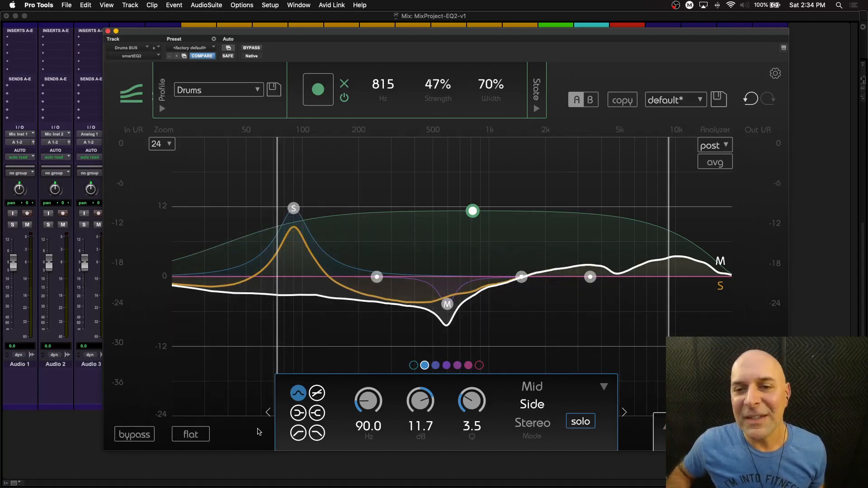
key(space)
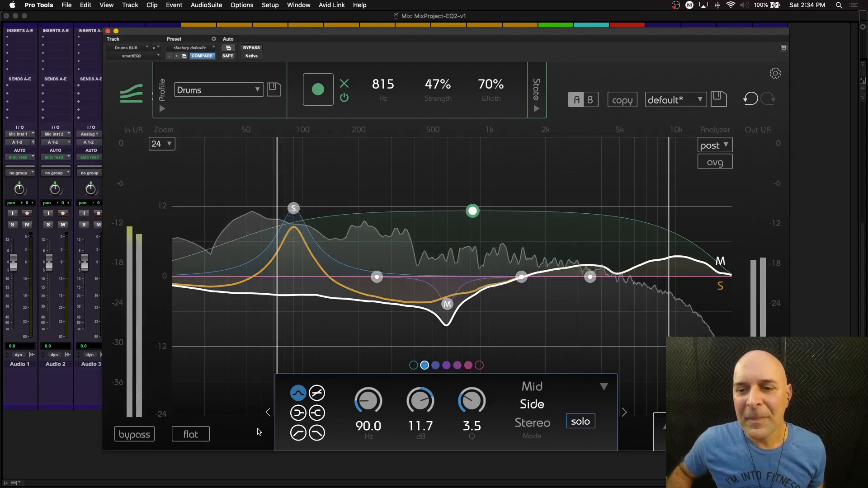
key(space)
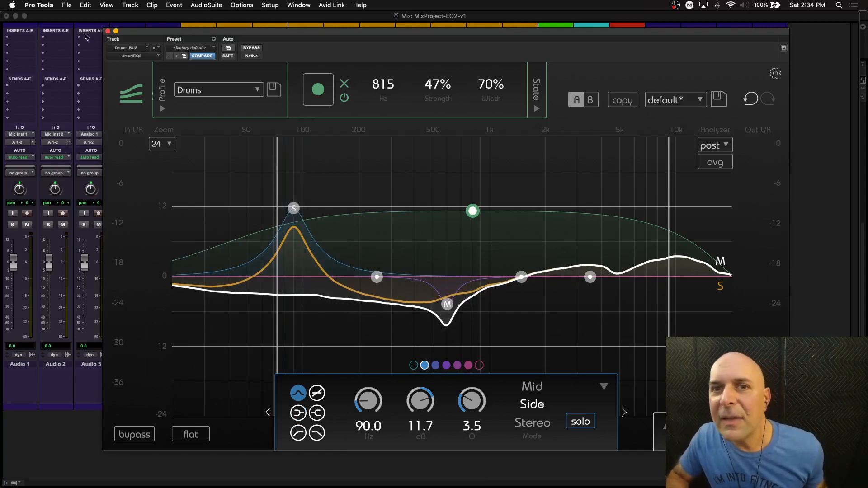
Step: Close the Drums BUS equalizer and open smart:EQ 2 on the Bass Git track in an enlarged, repositioned window
click(109, 31)
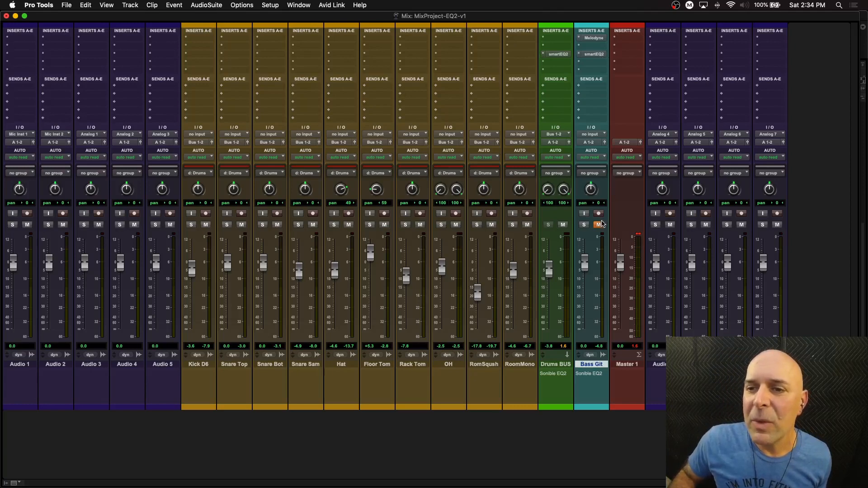
click(599, 57)
drag(588, 78, 272, 57)
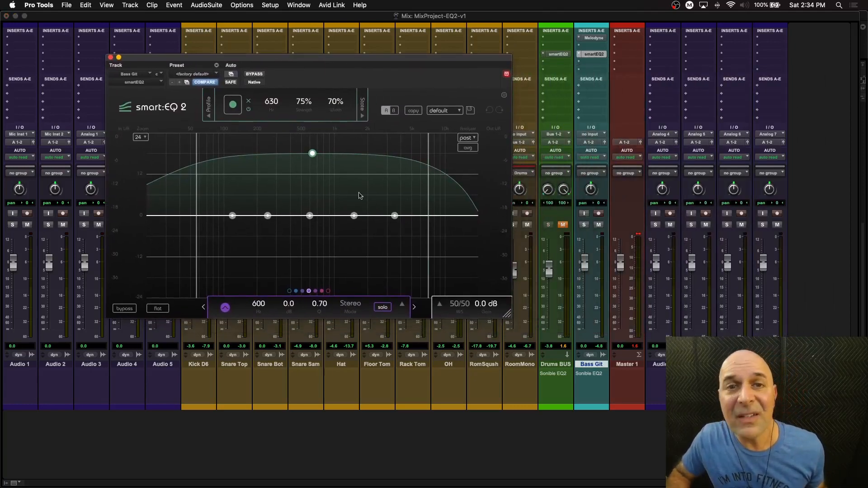
drag(508, 322, 764, 461)
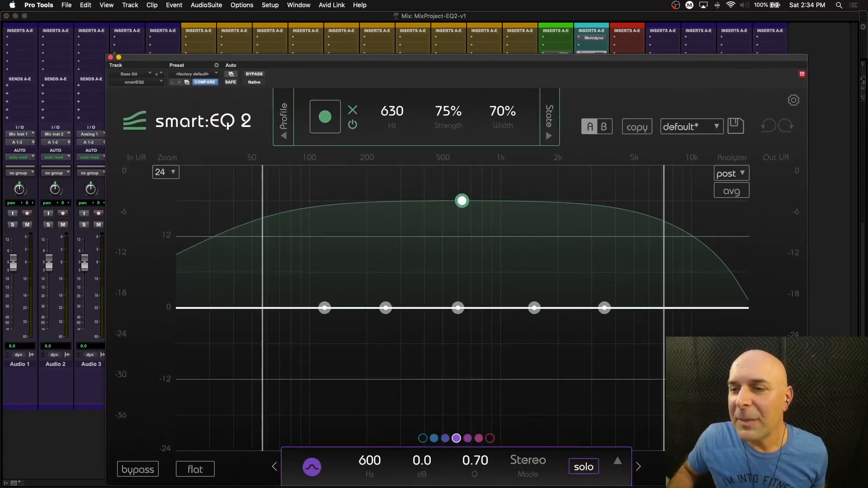
drag(435, 62, 434, 36)
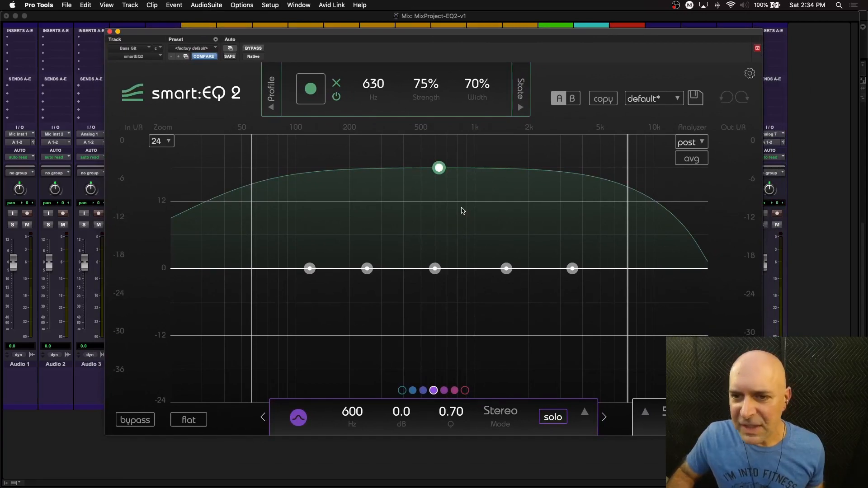
Step: Load the Bass Guitar profile and let smart:EQ 2 learn the bass signal during playback
click(272, 109)
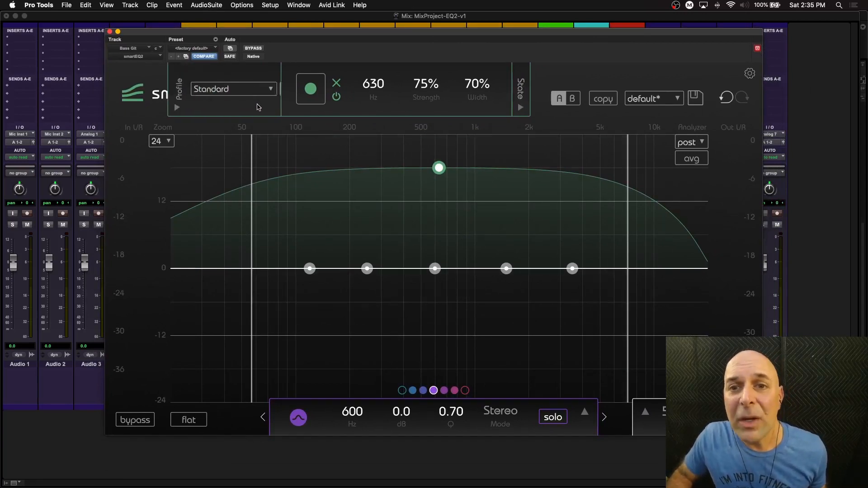
click(229, 89)
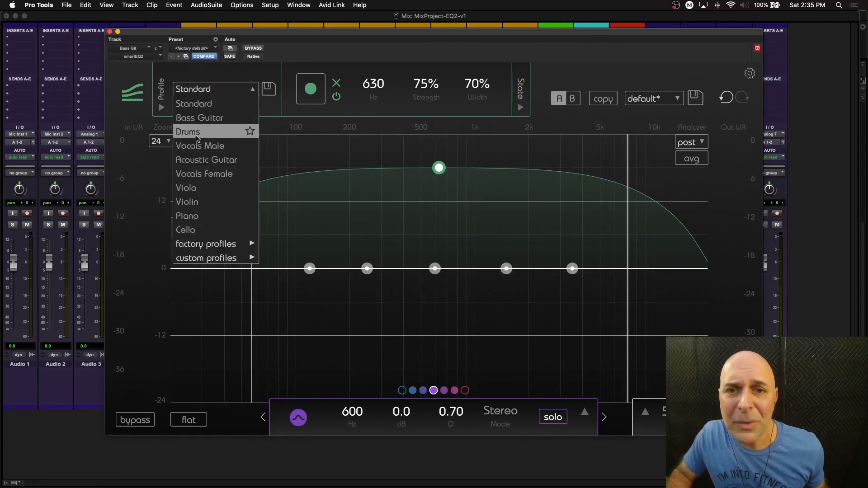
click(195, 118)
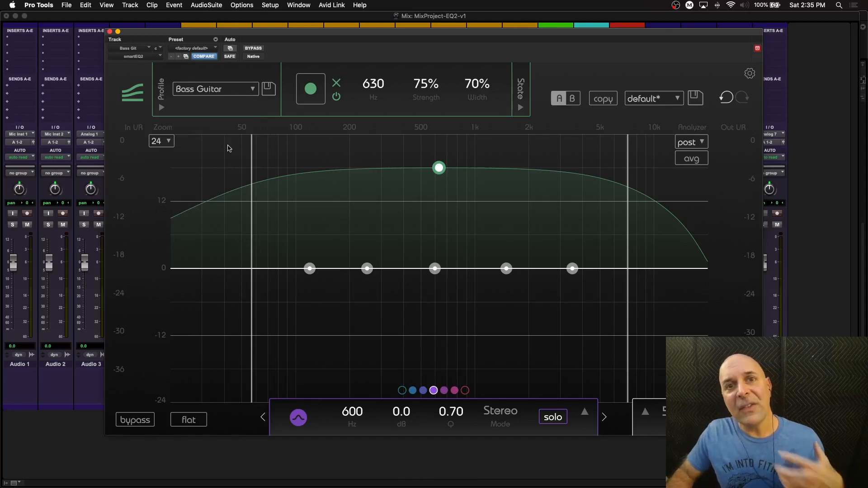
key(space)
click(312, 89)
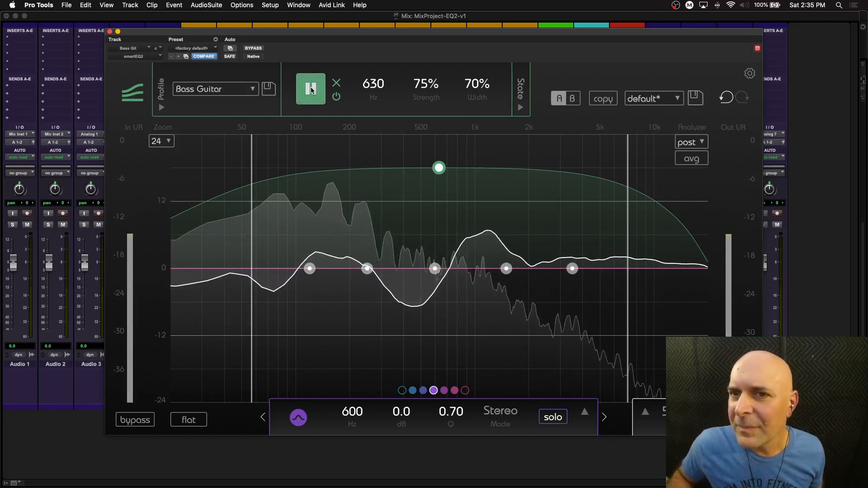
key(space)
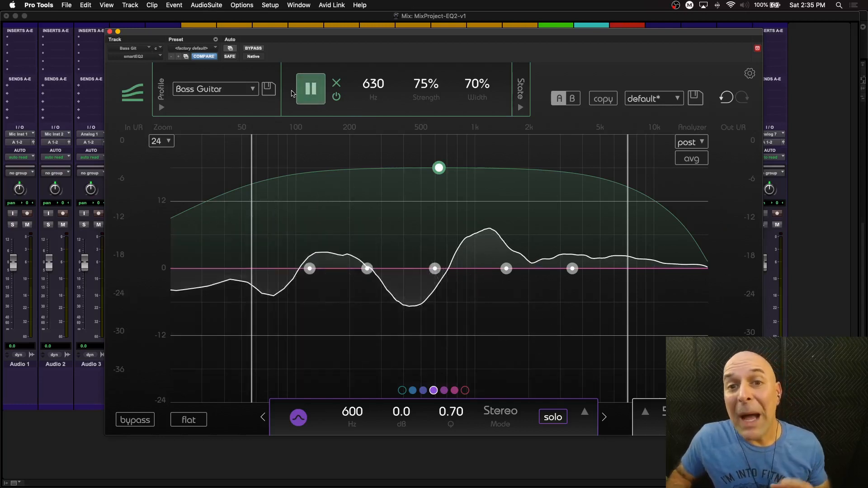
Step: Compare the bass with the smart filter switched off and on during playback
click(337, 97)
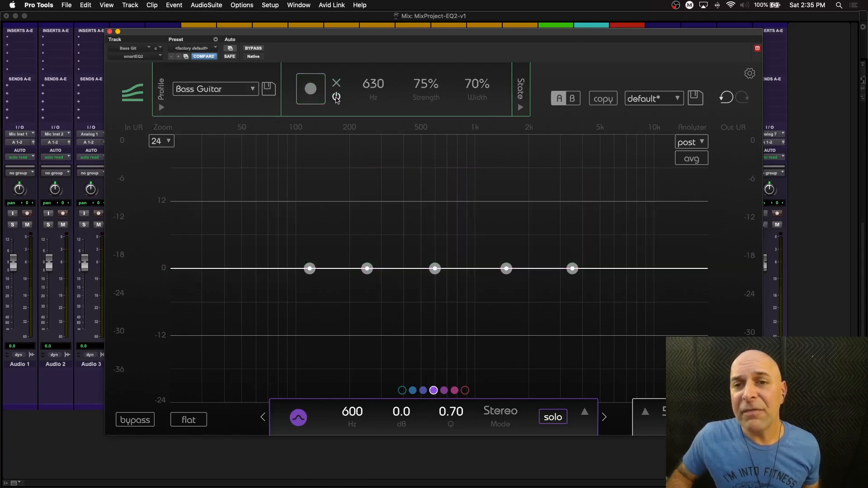
key(space)
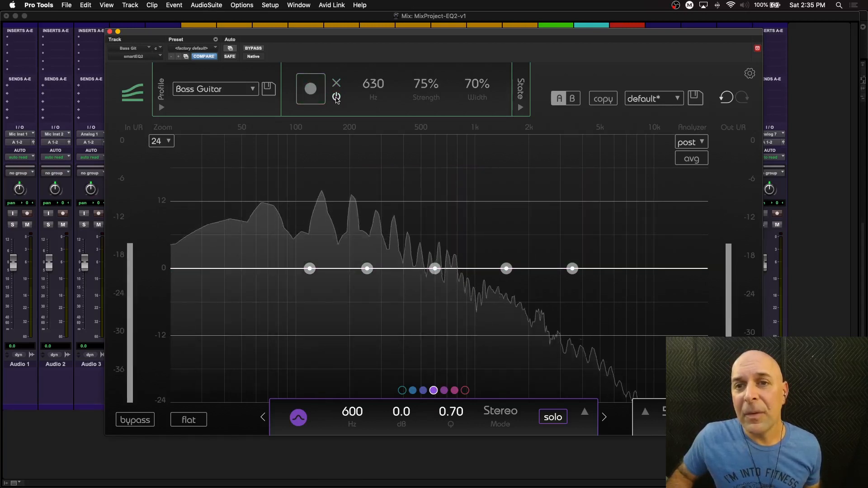
key(space)
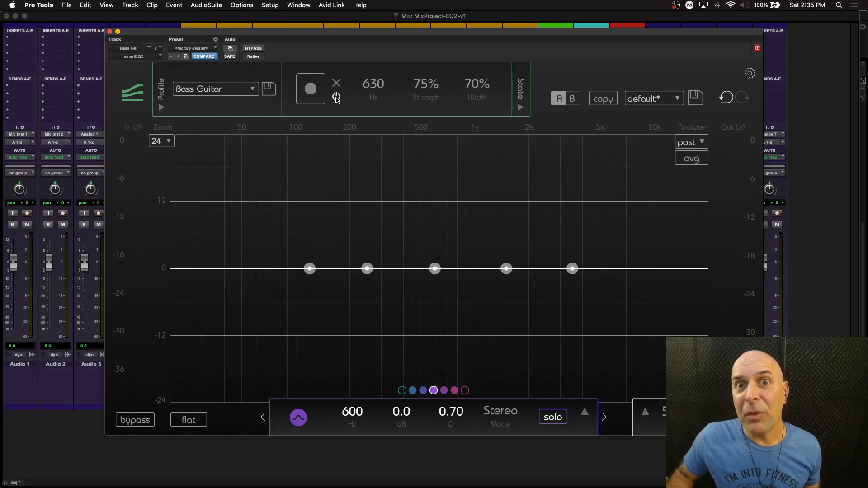
click(336, 97)
key(space)
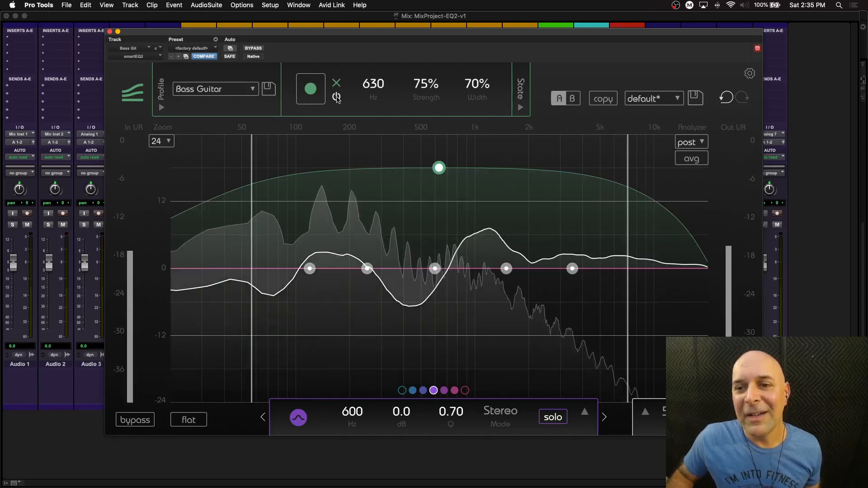
key(space)
Step: Set the bass smart filter to 32% strength at 616 Hz and listen to the correction
drag(436, 167, 437, 226)
key(space)
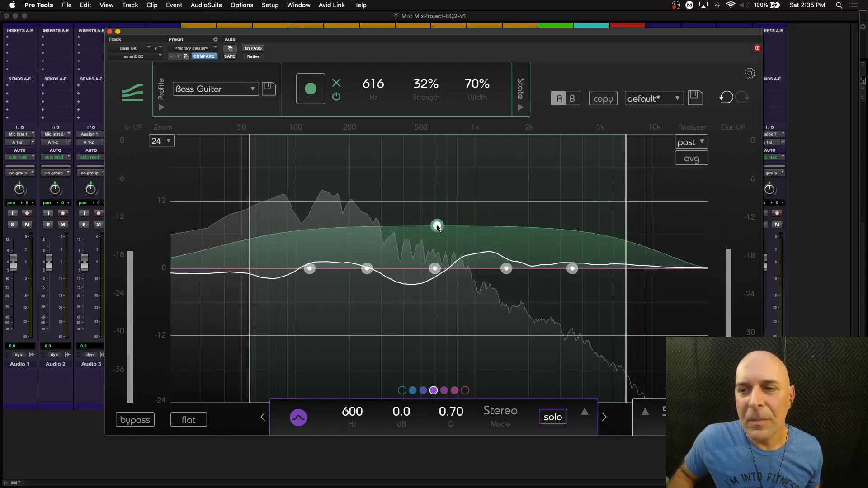
key(space)
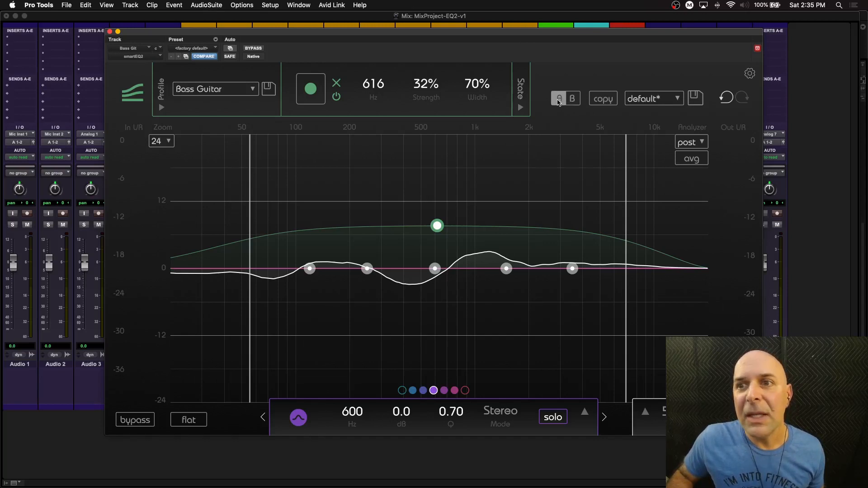
Step: Show state B of the bass equalizer and return to state A
click(574, 100)
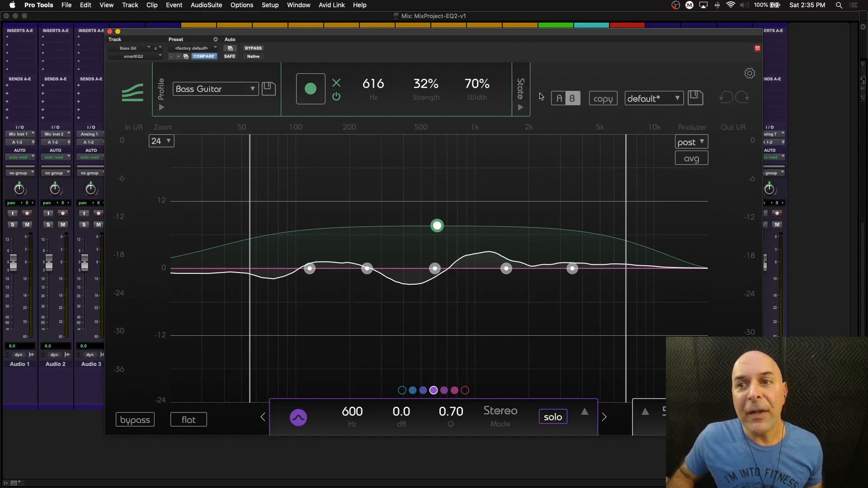
click(559, 100)
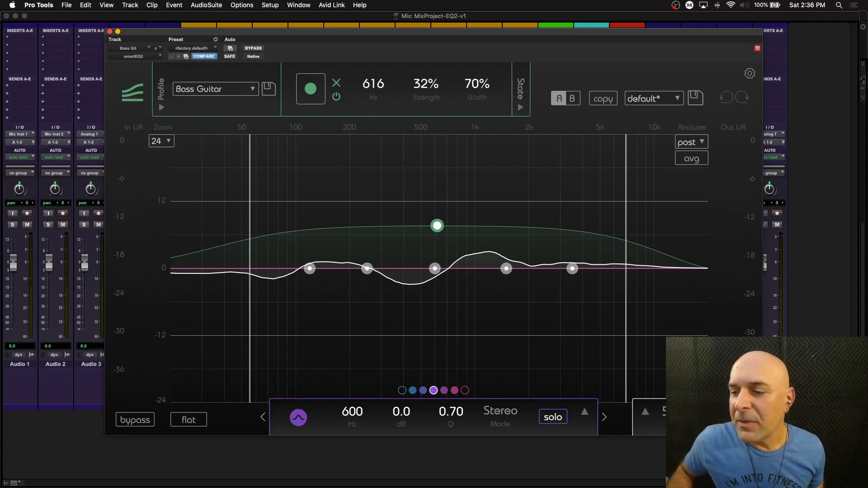
Step: Shrink the Bass Git equalizer window and move it clear of the Drums BUS inserts
drag(757, 429, 430, 130)
drag(413, 37, 637, 245)
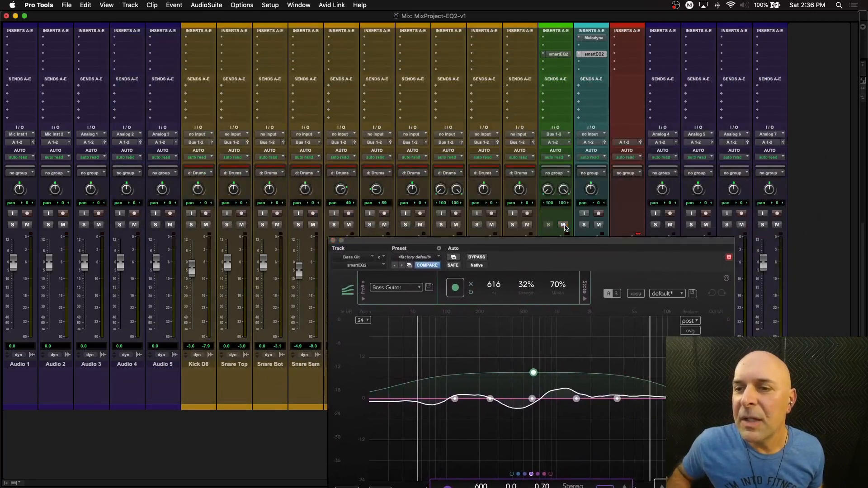
drag(714, 241, 824, 127)
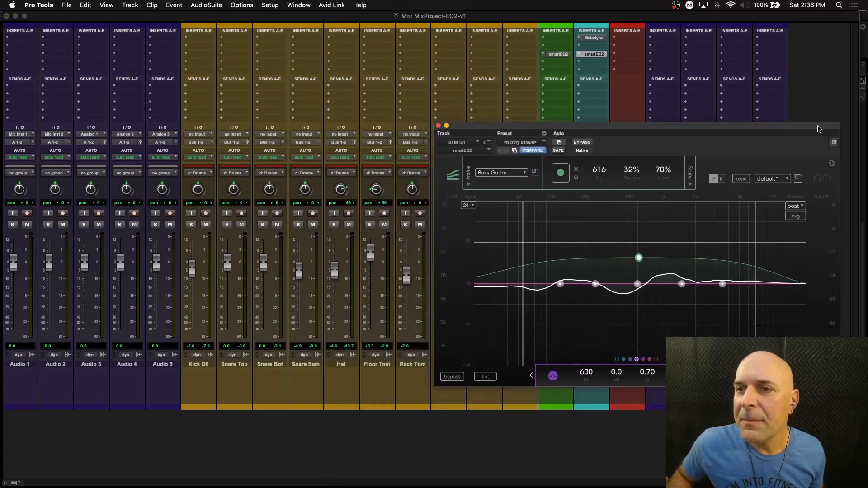
Step: Open the Drums BUS smart:EQ 2 alongside the bass one, shrink it, and align both windows side by side
click(559, 54)
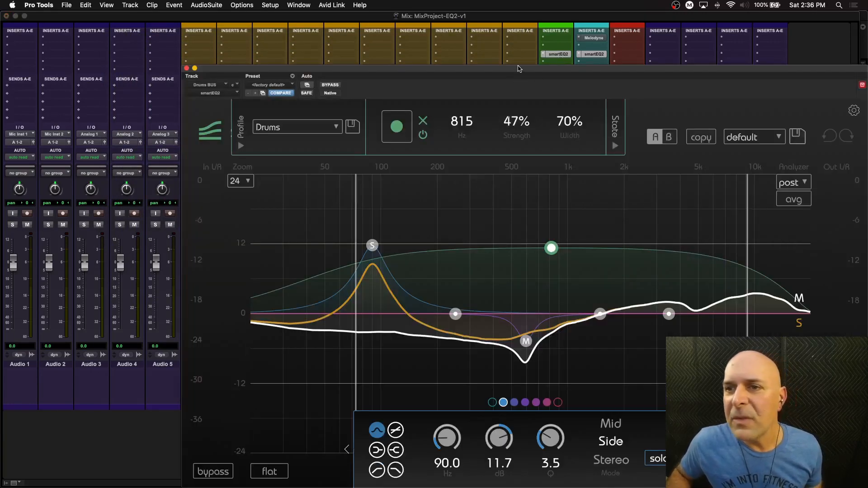
drag(519, 69, 331, 25)
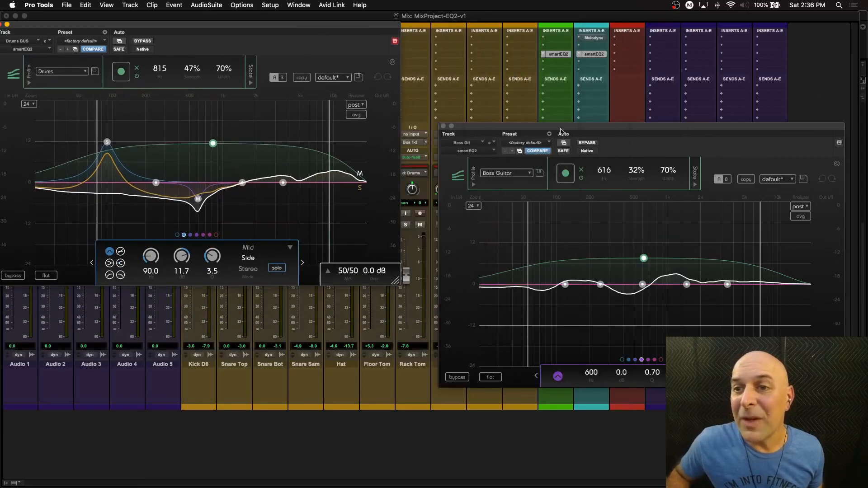
drag(561, 129, 548, 75)
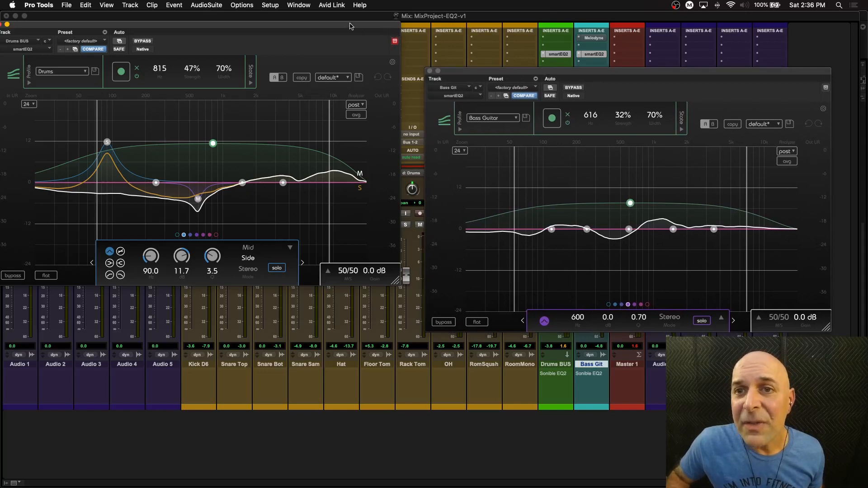
drag(350, 26, 373, 73)
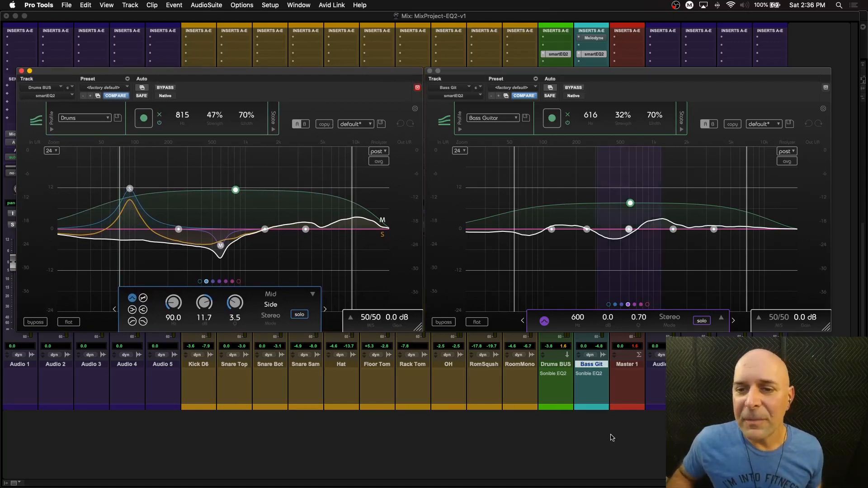
Step: Play drums and bass together with both equalizers active, and replay them with both bypassed to compare
key(space)
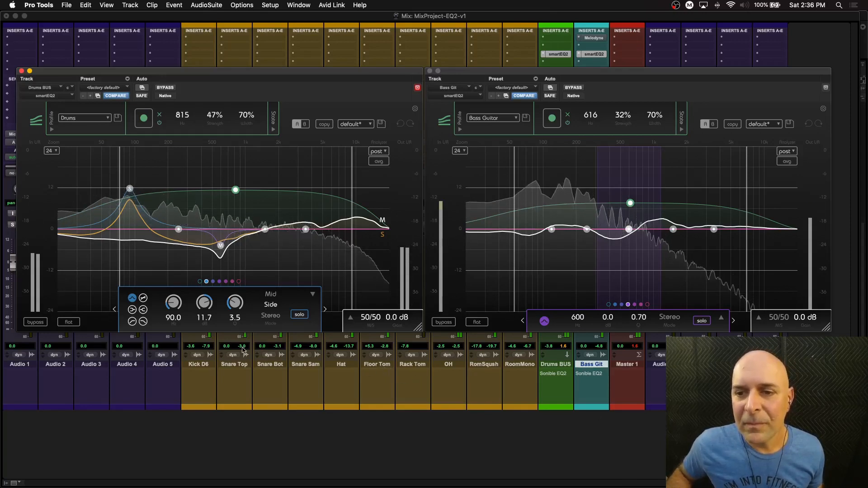
key(space)
click(39, 322)
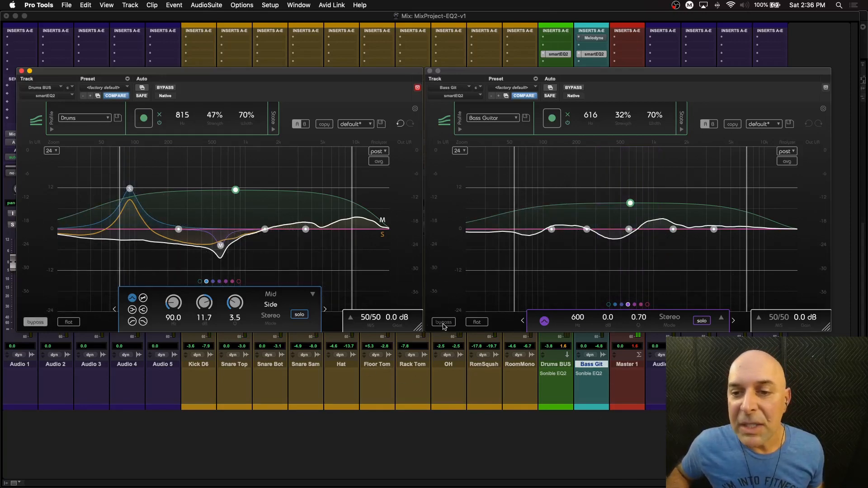
click(443, 323)
key(space)
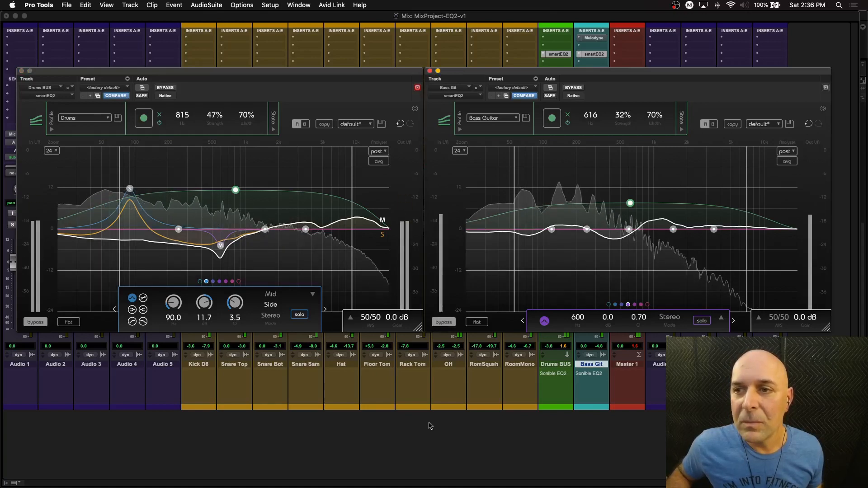
Step: Switch the smart filters of the Drums BUS and Bass Git equalizers off and back on
click(159, 122)
click(567, 124)
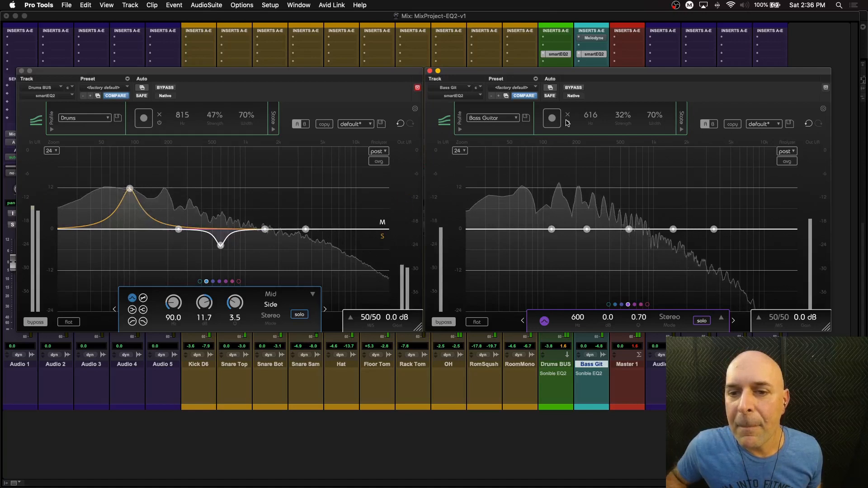
click(568, 123)
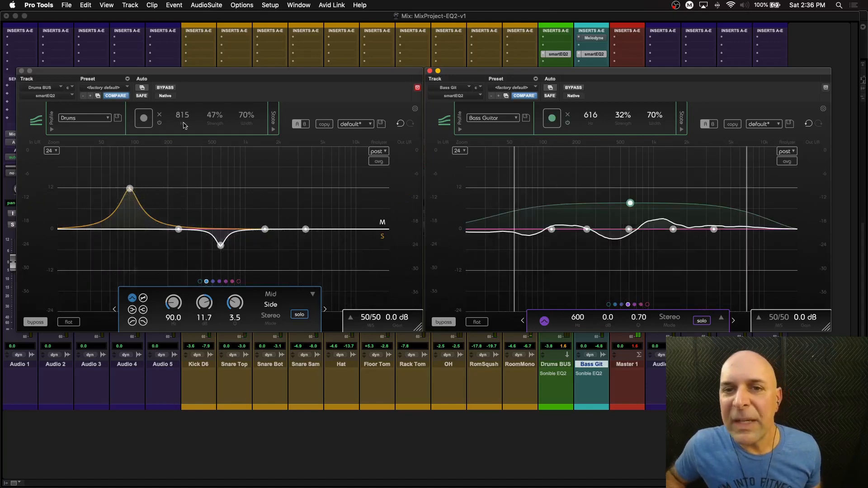
click(160, 123)
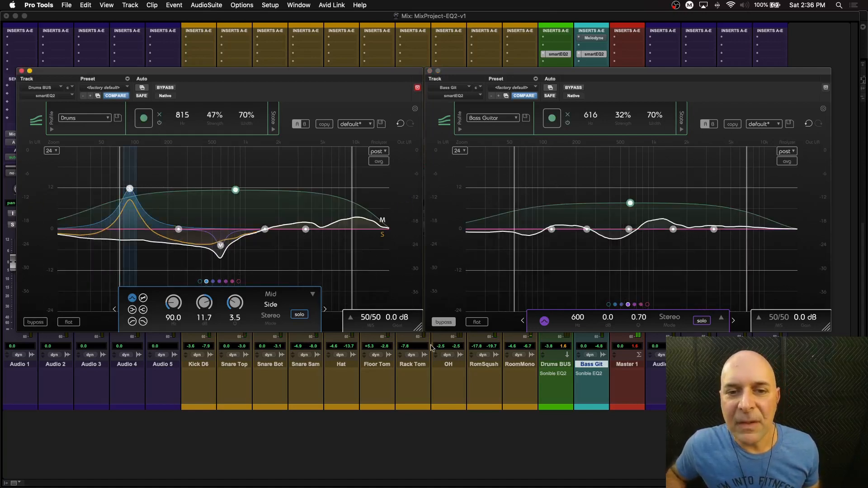
Step: Take both equalizers out of bypass and play drums and bass together with the corrections active
click(442, 328)
key(space)
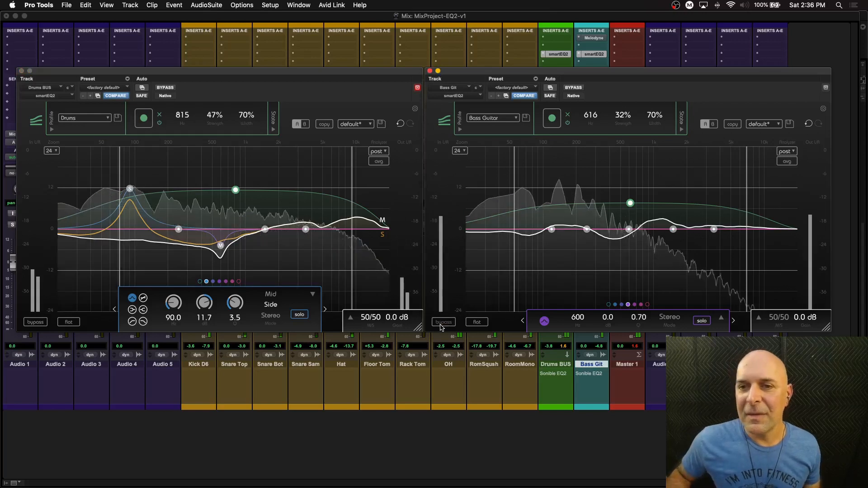